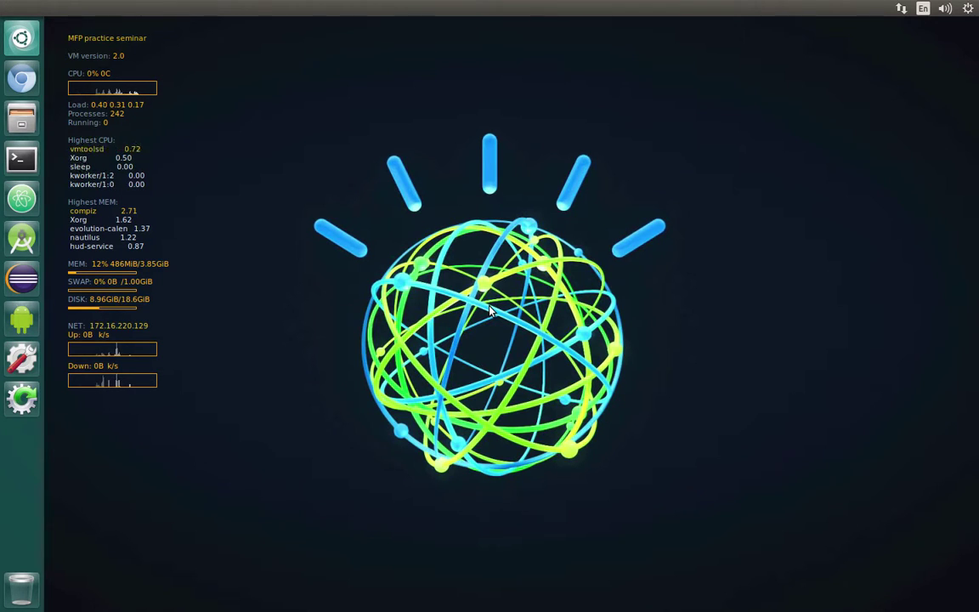
- In Chromium, search Google for 'mobilefirst platform getting started' from the omnibox suggestion
{"action": "left_click", "coordinate": [22, 78]}
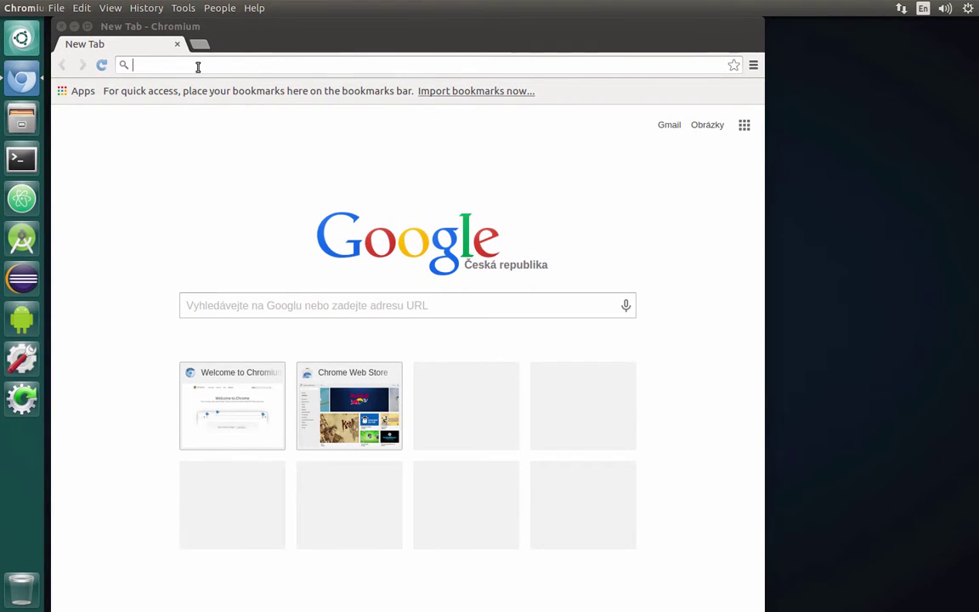
{"action": "type", "text": "mobilefirst"}
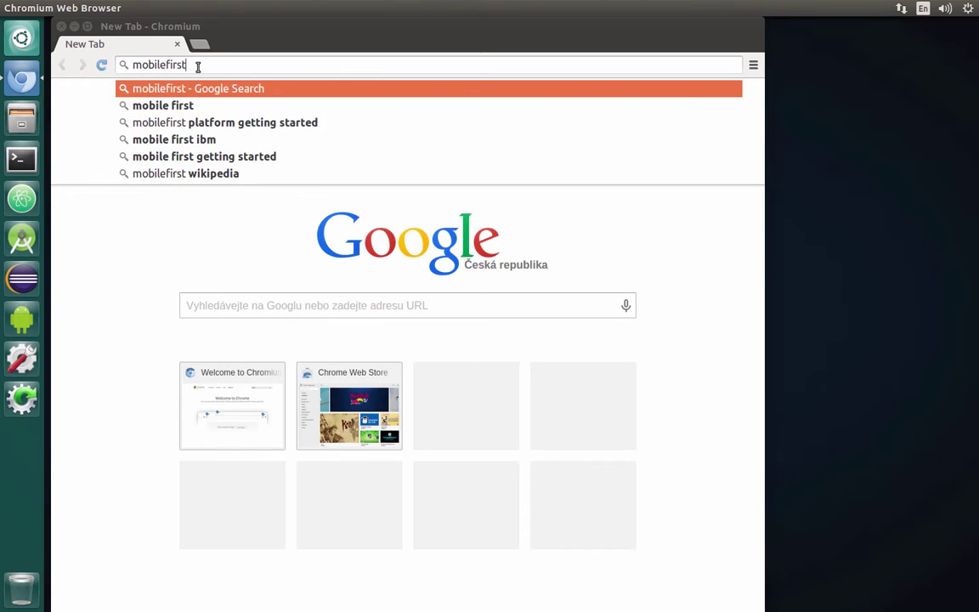
{"action": "key", "text": "Down"}
{"action": "key", "text": "Down"}
{"action": "key", "text": "Return"}
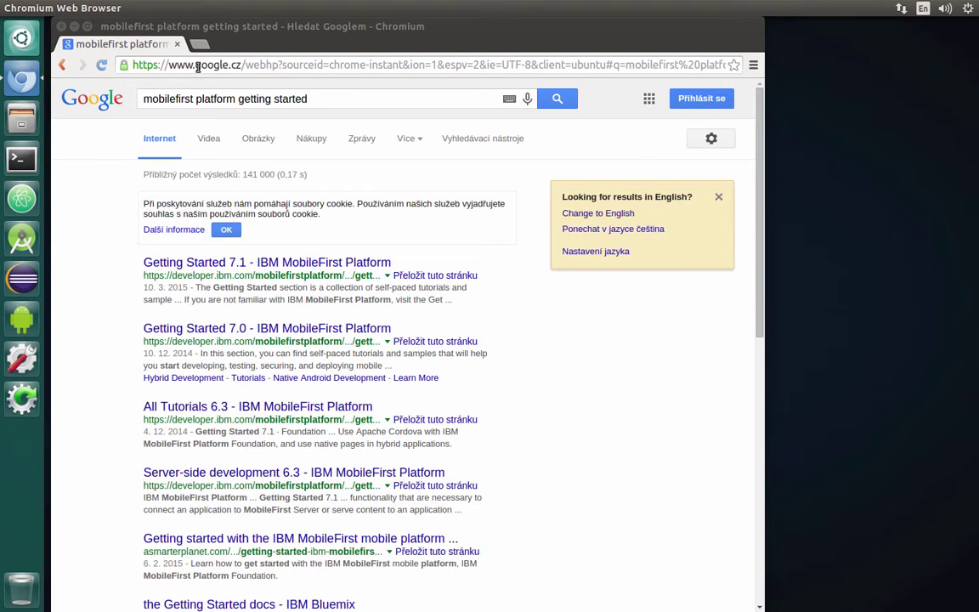
- Open the Getting Started 7.1 result and go to the Get the Developer Edition page
{"action": "left_click", "coordinate": [242, 264]}
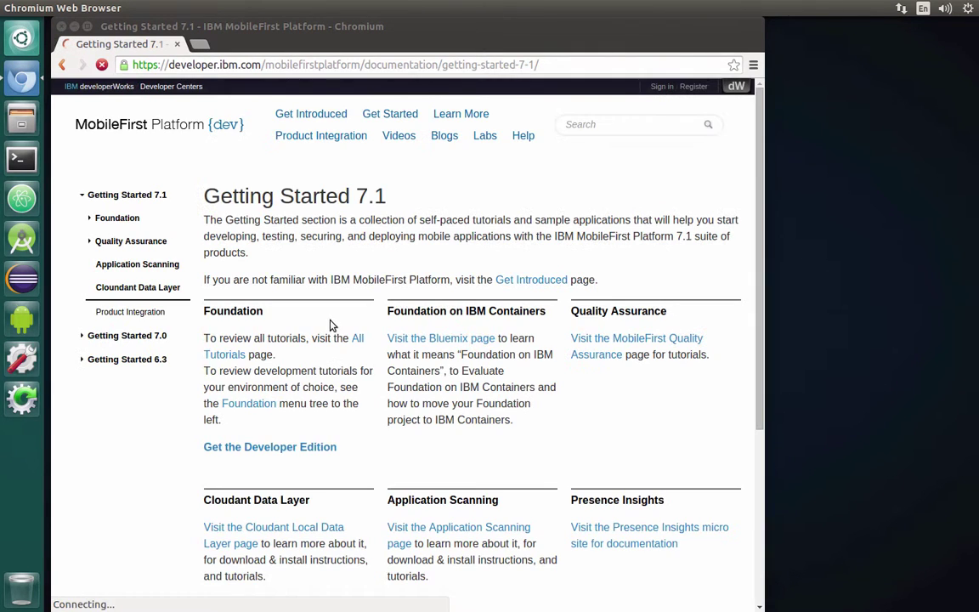
{"action": "left_click", "coordinate": [289, 451]}
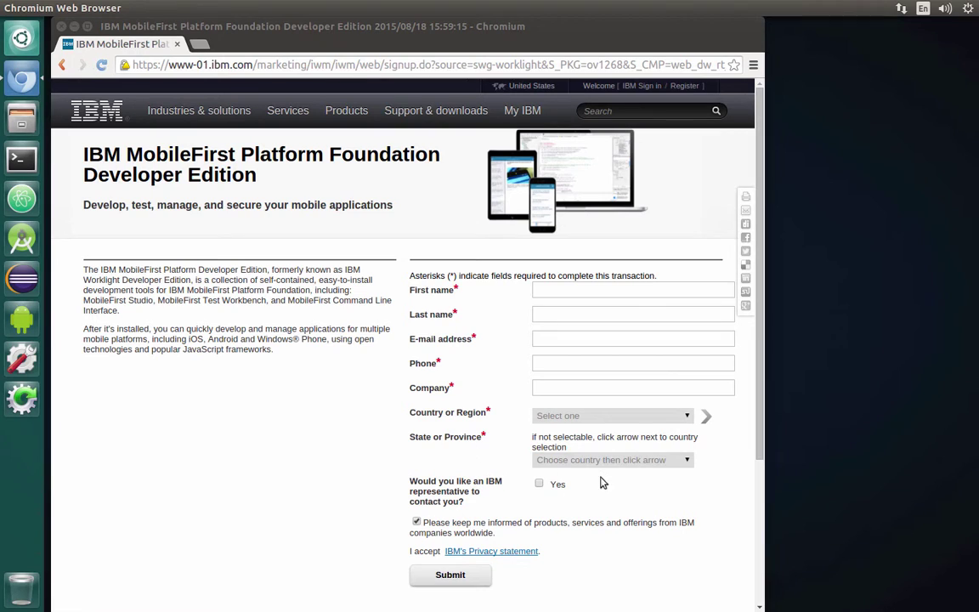
{"action": "left_click", "coordinate": [476, 397]}
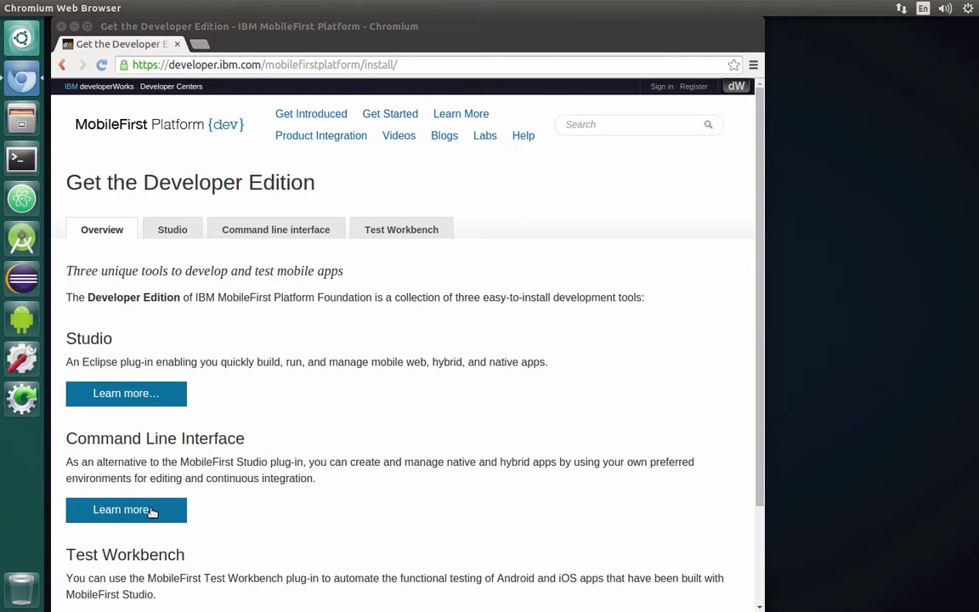
- Download mobilefirst_cli_installer_7.1.0.zip from the Command Line Interface section and show it in Downloads
{"action": "left_click", "coordinate": [103, 514]}
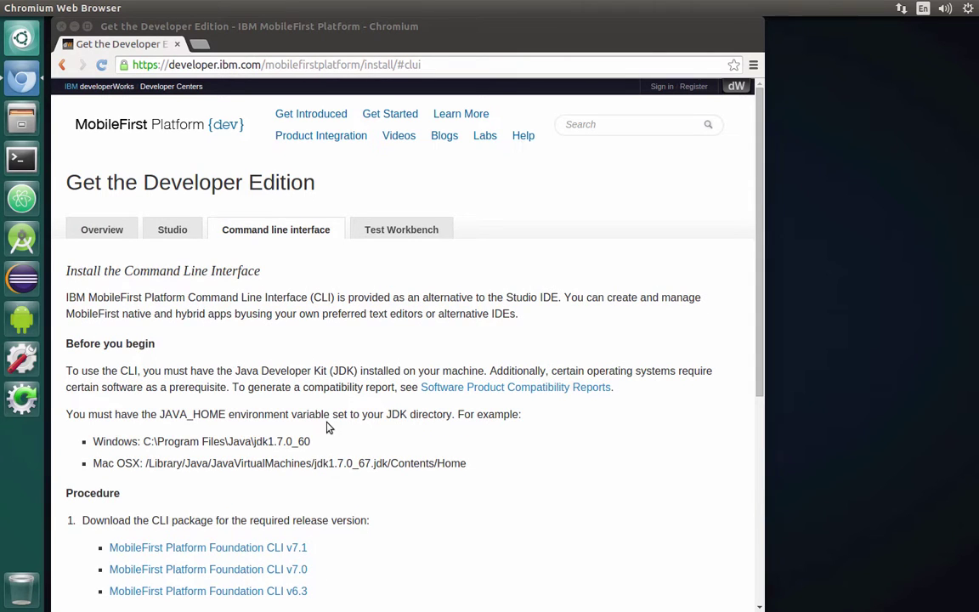
{"action": "scroll", "coordinate": [368, 428], "scroll_direction": "down", "scroll_amount": 3}
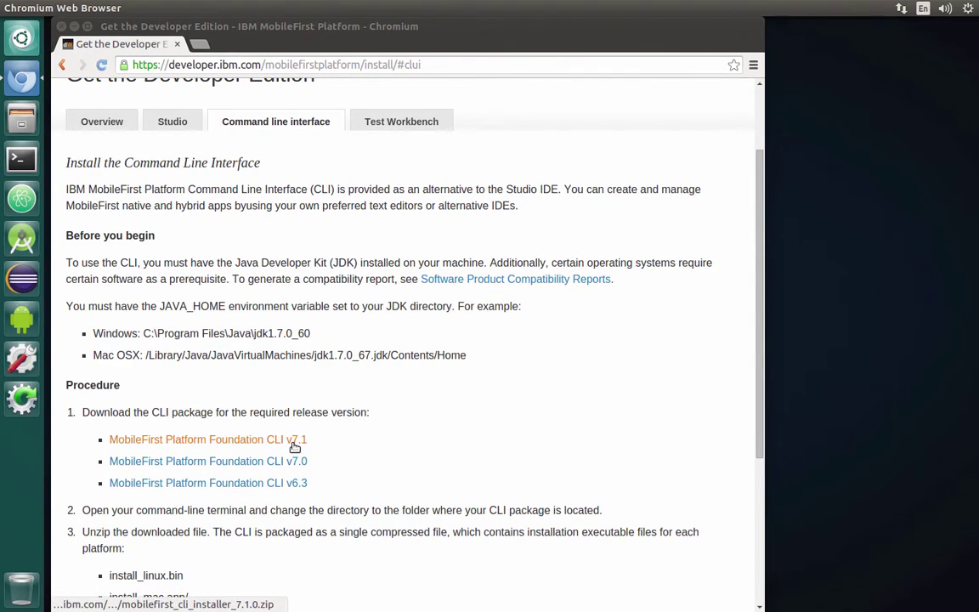
{"action": "scroll", "coordinate": [294, 446], "scroll_direction": "down", "scroll_amount": 2}
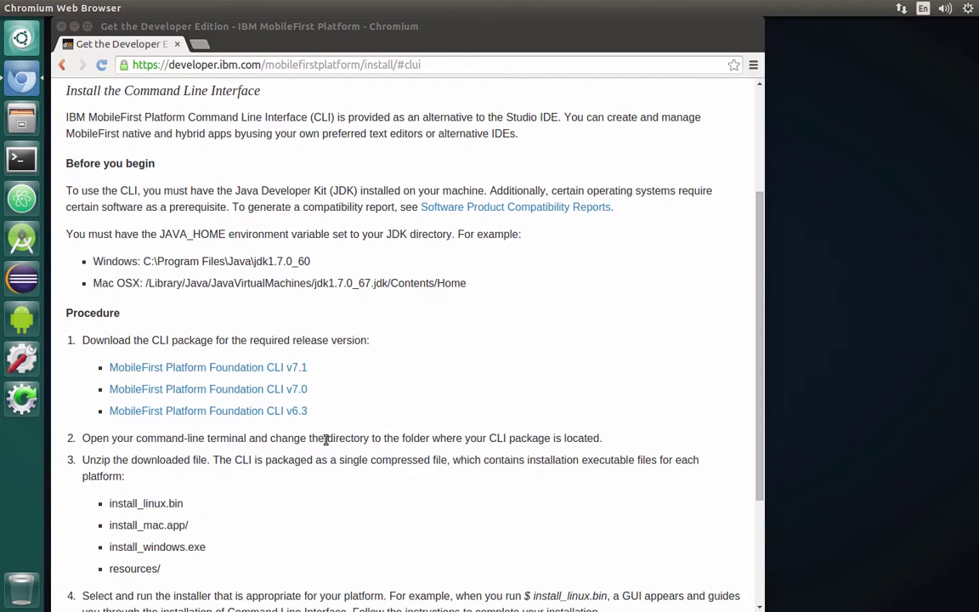
{"action": "left_click", "coordinate": [294, 371]}
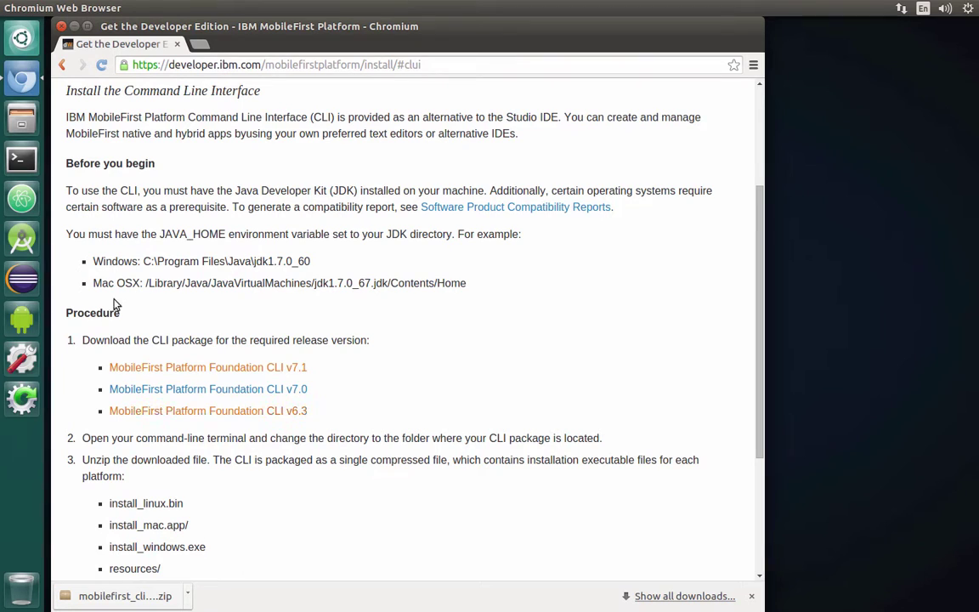
{"action": "left_click", "coordinate": [188, 597]}
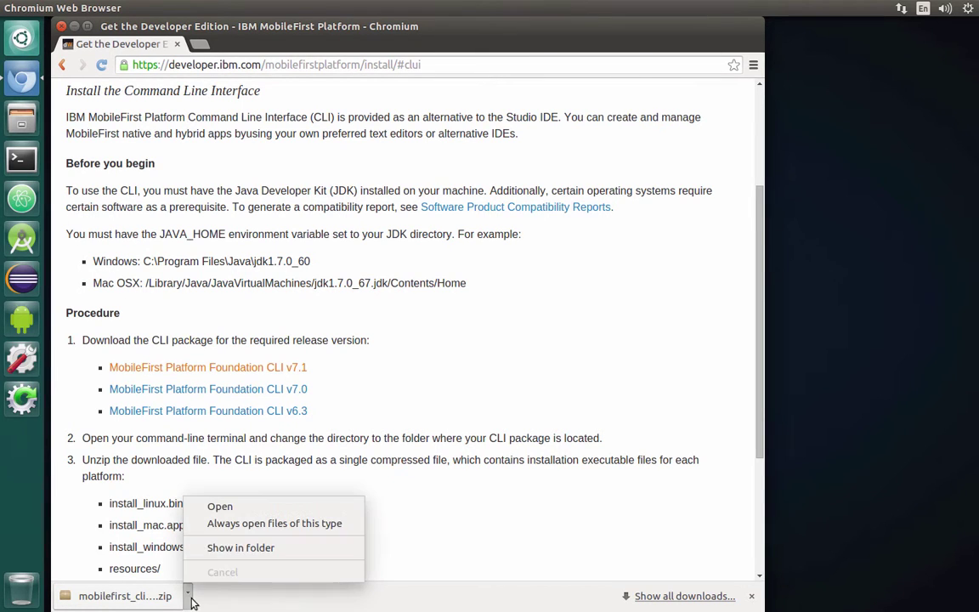
{"action": "left_click", "coordinate": [243, 549]}
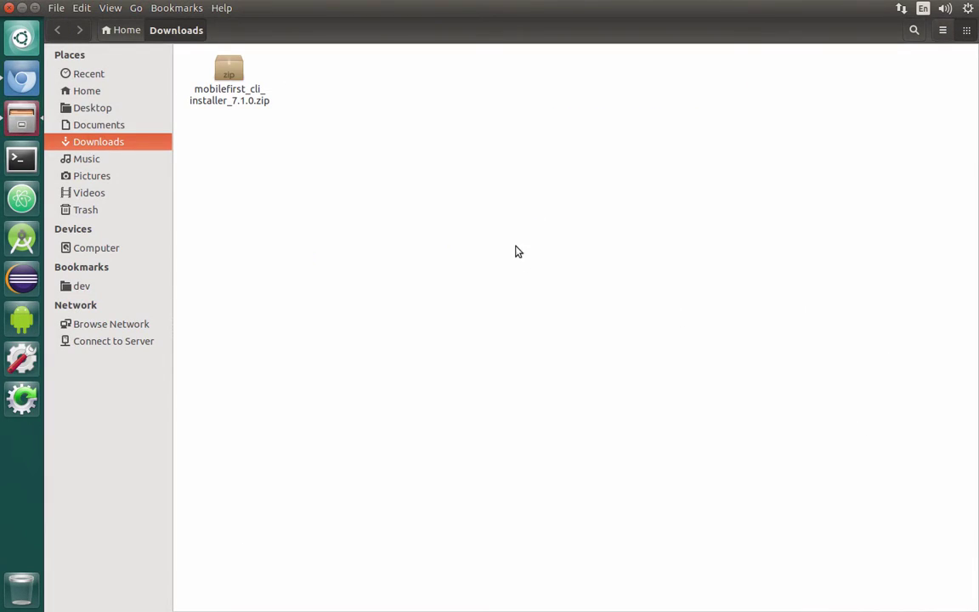
- Extract the installer zip in Downloads and open the mobilefirst-cli-installer-7.1.0 folder
{"action": "right_click", "coordinate": [226, 77]}
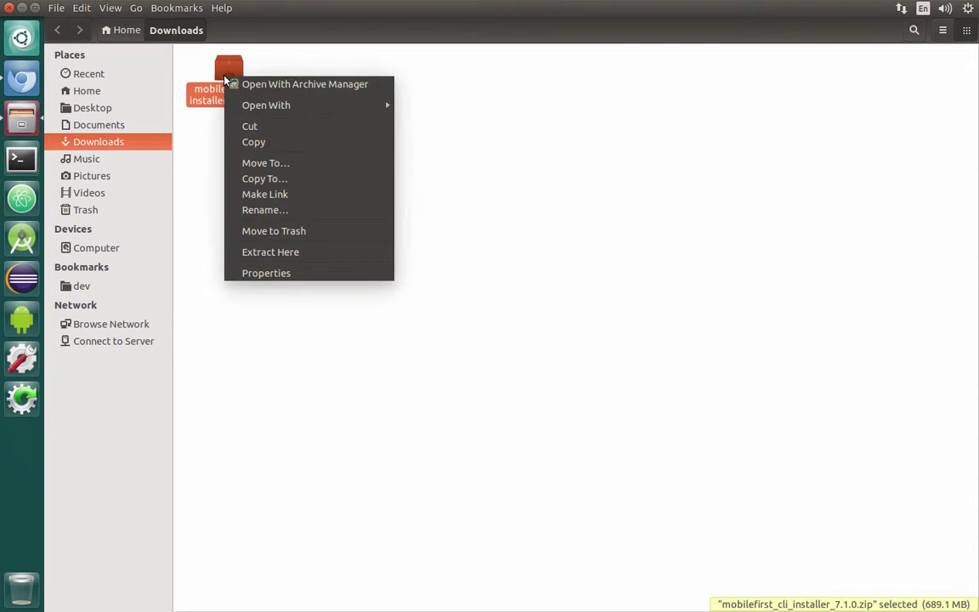
{"action": "left_click", "coordinate": [306, 255]}
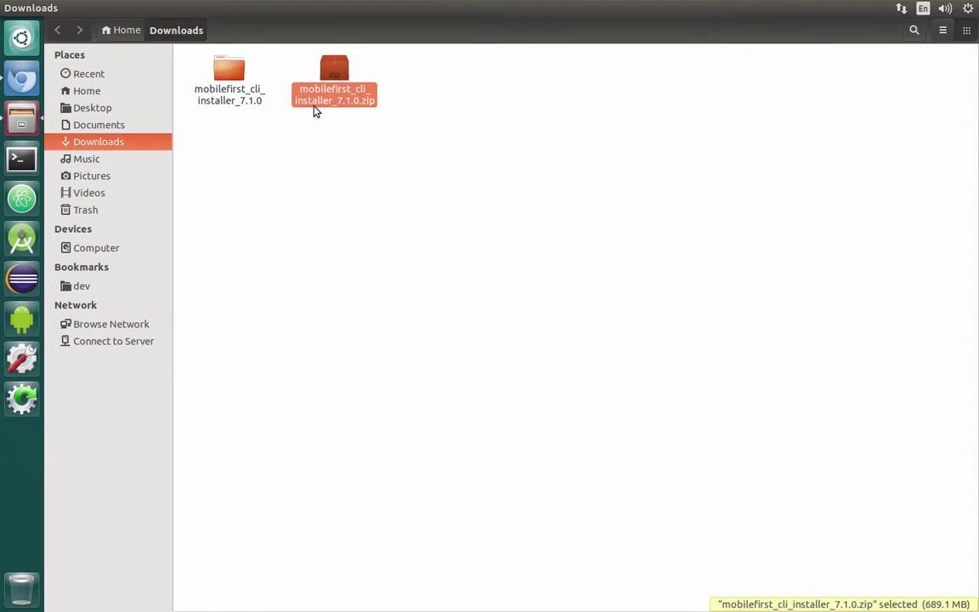
{"action": "left_click", "coordinate": [229, 96]}
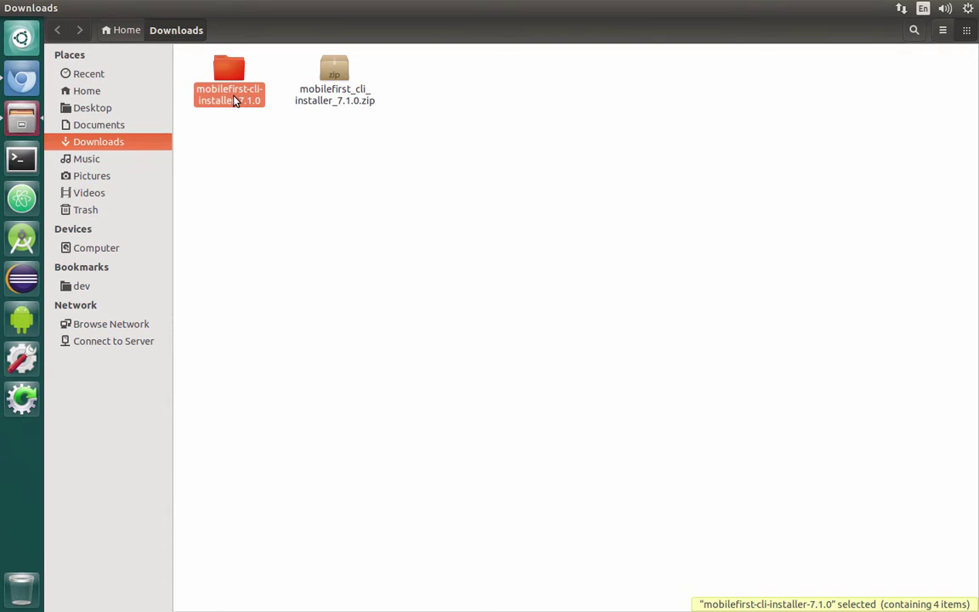
{"action": "double_click", "coordinate": [234, 100]}
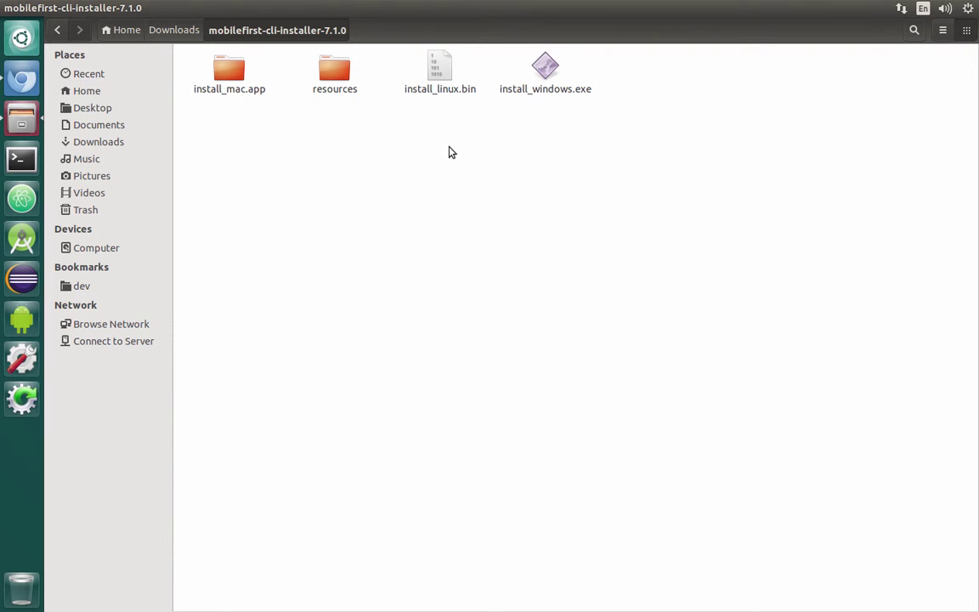
- In a new terminal, change into Downloads/mobilefirst-cli-installer-7.1.0/
{"action": "left_click", "coordinate": [26, 159]}
{"action": "left_click_drag", "start_coordinate": [669, 26], "coordinate": [585, 182]}
{"action": "type", "text": "cd "}
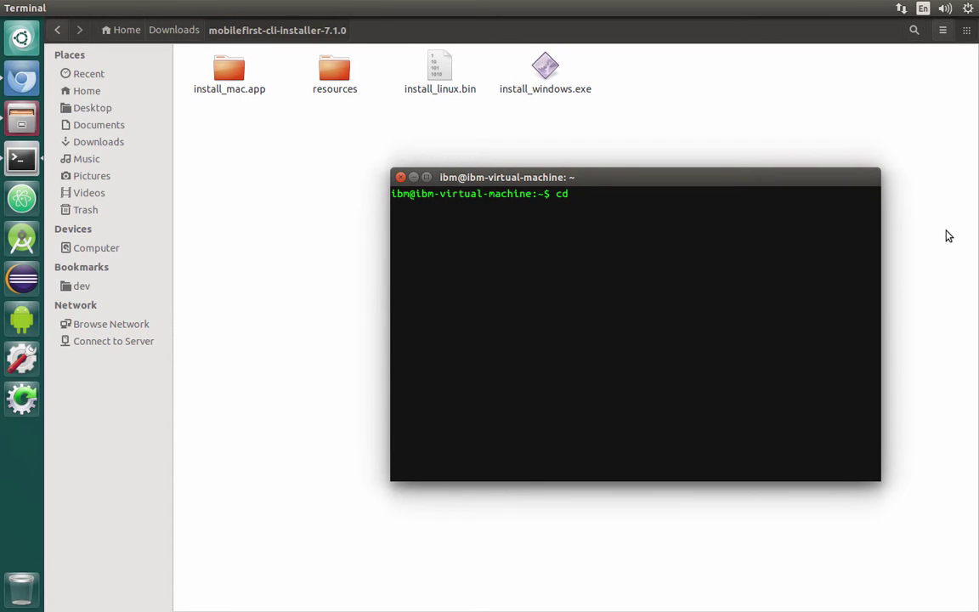
{"action": "type", "text": "Dow"}
{"action": "key", "text": "Tab"}
{"action": "type", "text": "m"}
{"action": "key", "text": "Tab"}
{"action": "key", "text": "Return"}
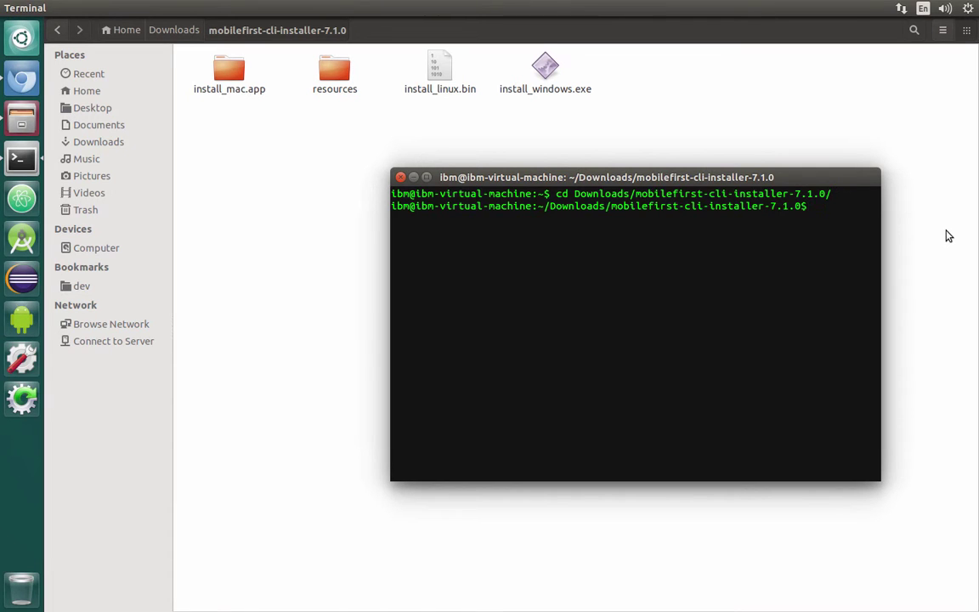
- Run sudo ./install_linux.bin and enter the account password to launch the installer
{"action": "type", "text": "sudo"}
{"action": "type", "text": "./install_l"}
{"action": "key", "text": "Tab"}
{"action": "key", "text": "Return"}
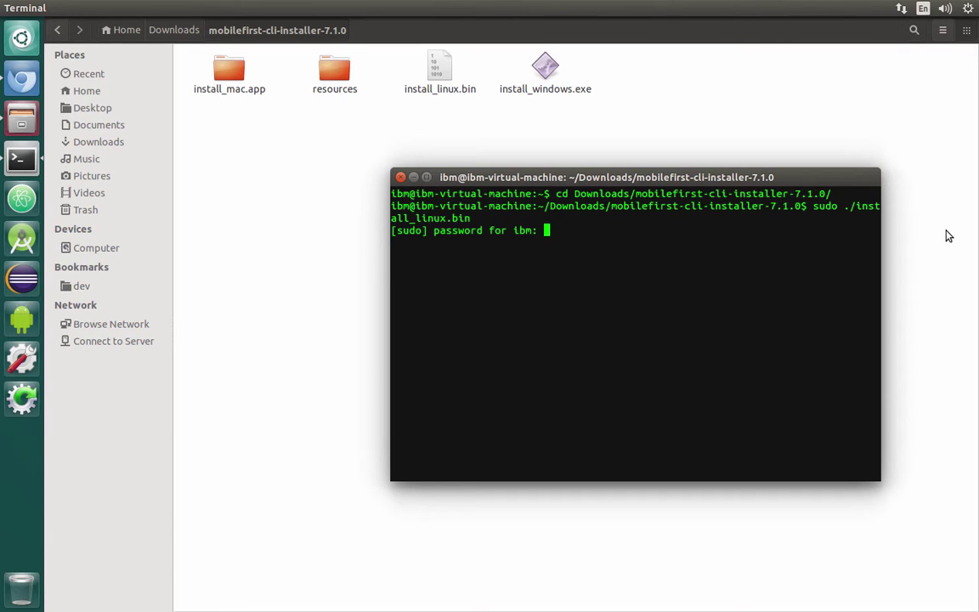
{"action": "key", "text": "Return"}
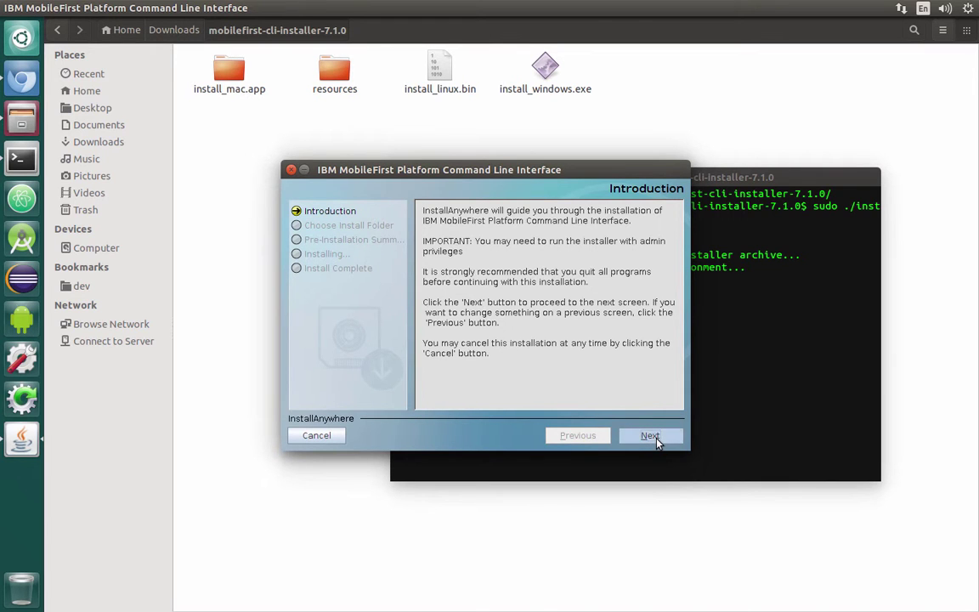
- Move past the introduction and accept the IBM and non-IBM licence terms
{"action": "left_click", "coordinate": [651, 437]}
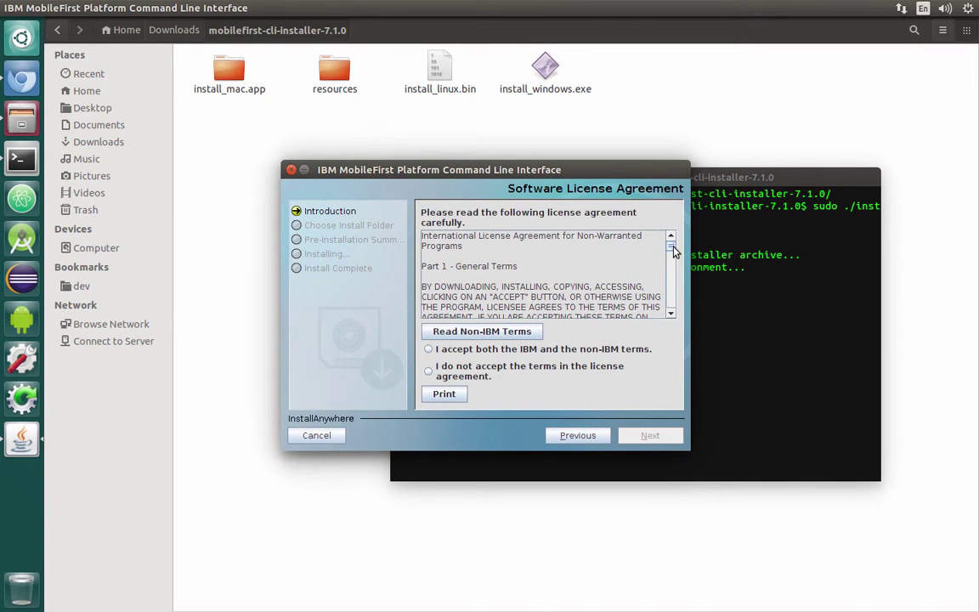
{"action": "left_click_drag", "start_coordinate": [673, 251], "coordinate": [672, 314]}
{"action": "left_click", "coordinate": [595, 350]}
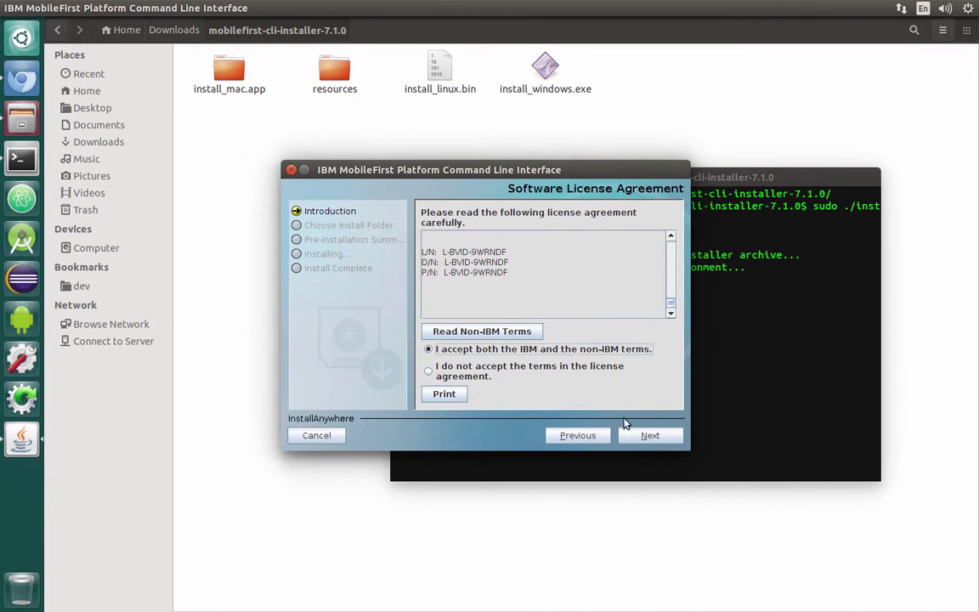
{"action": "left_click", "coordinate": [651, 435]}
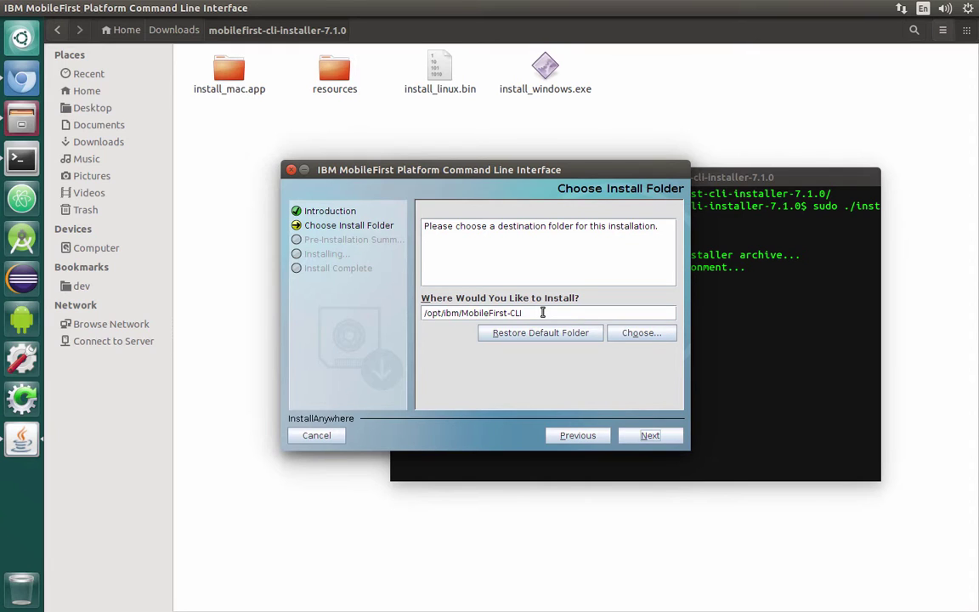
- Install the CLI into /opt/ibm/MobileFirst-CLI and close the finished installer
{"action": "left_click", "coordinate": [667, 437]}
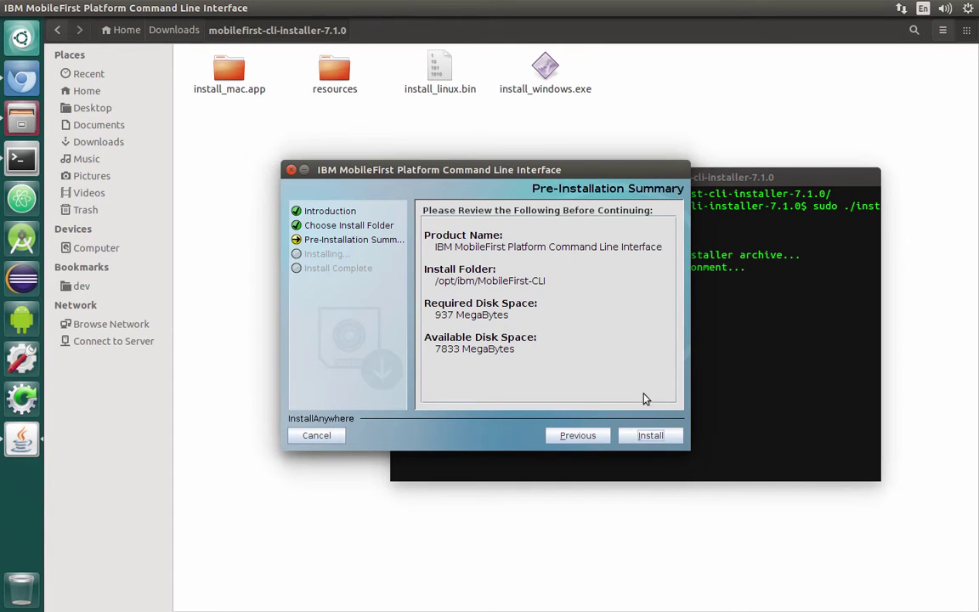
{"action": "left_click", "coordinate": [652, 436]}
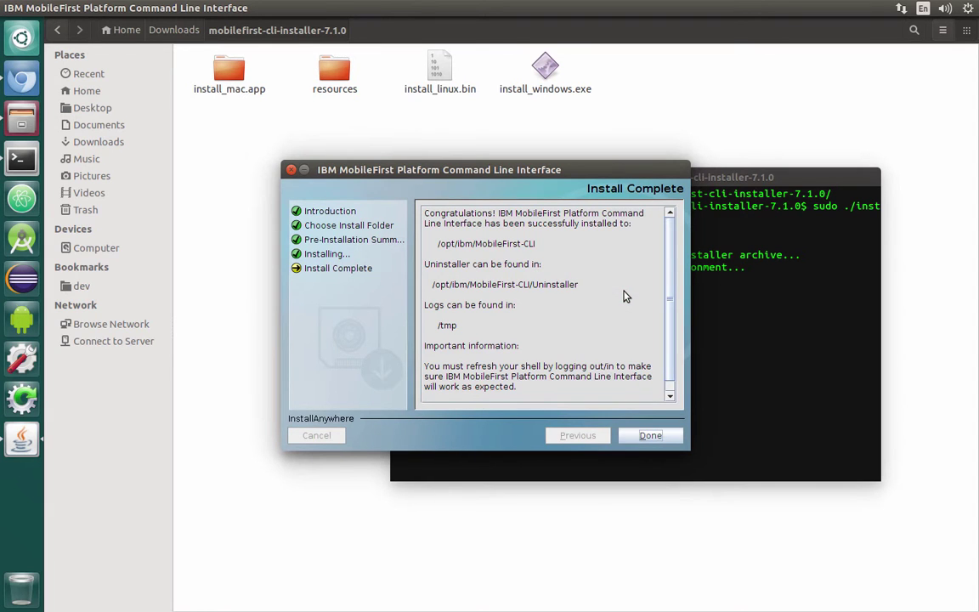
{"action": "left_click", "coordinate": [650, 436]}
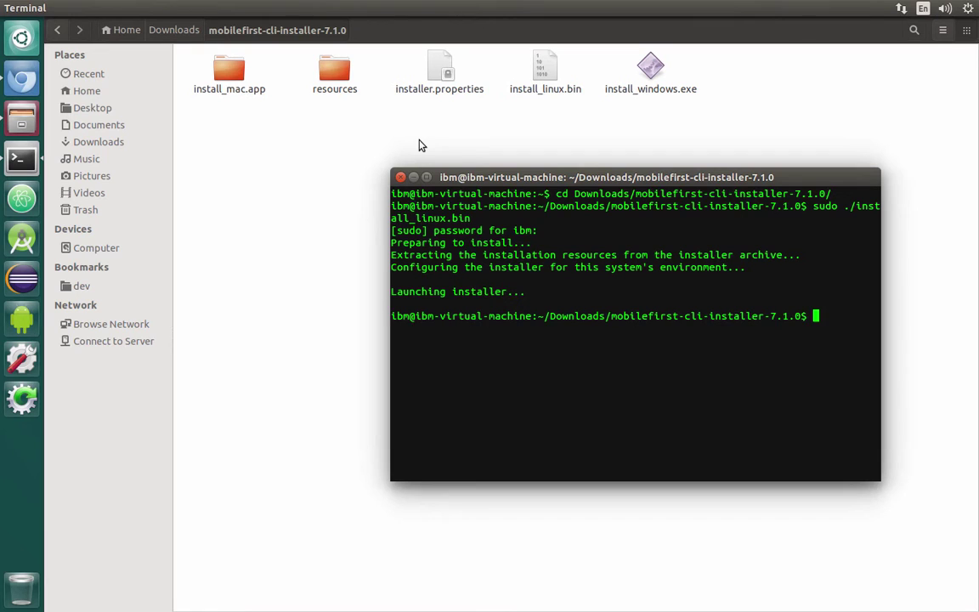
- Close the terminal and move the installer folder and zip in Downloads to Trash
{"action": "left_click", "coordinate": [401, 178]}
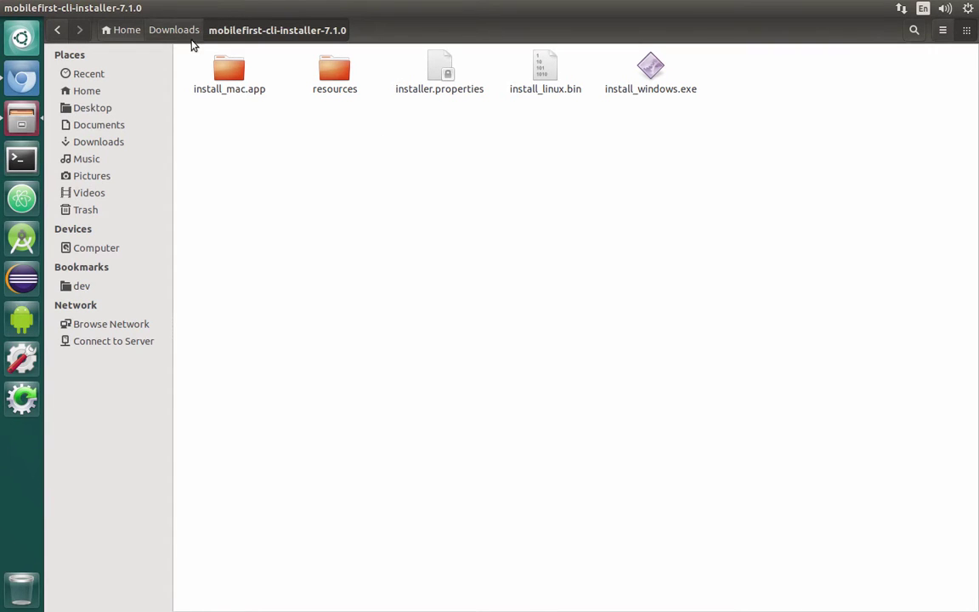
{"action": "left_click", "coordinate": [172, 31]}
{"action": "left_click_drag", "start_coordinate": [467, 68], "coordinate": [210, 116]}
{"action": "right_click", "coordinate": [210, 76]}
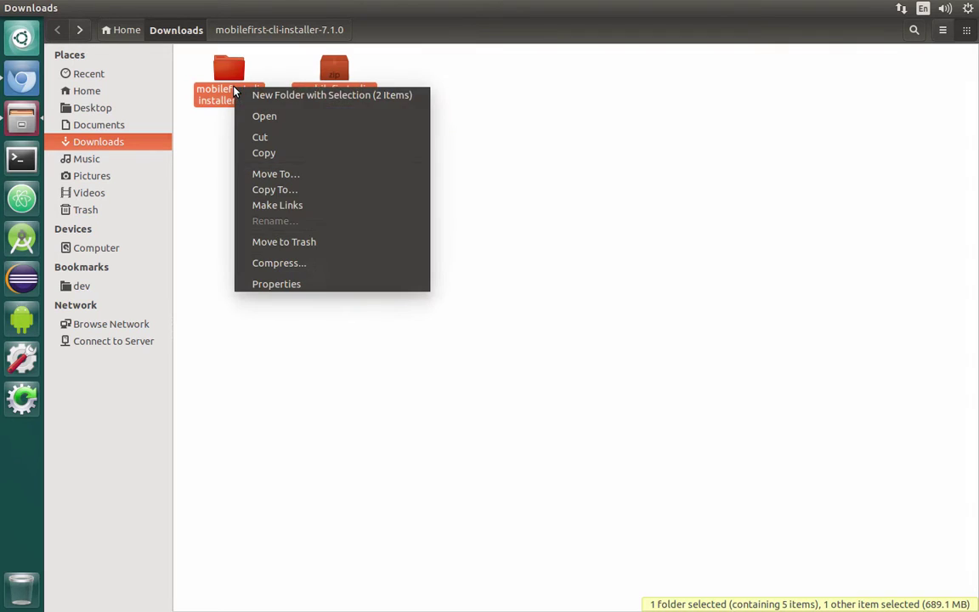
{"action": "left_click", "coordinate": [308, 243]}
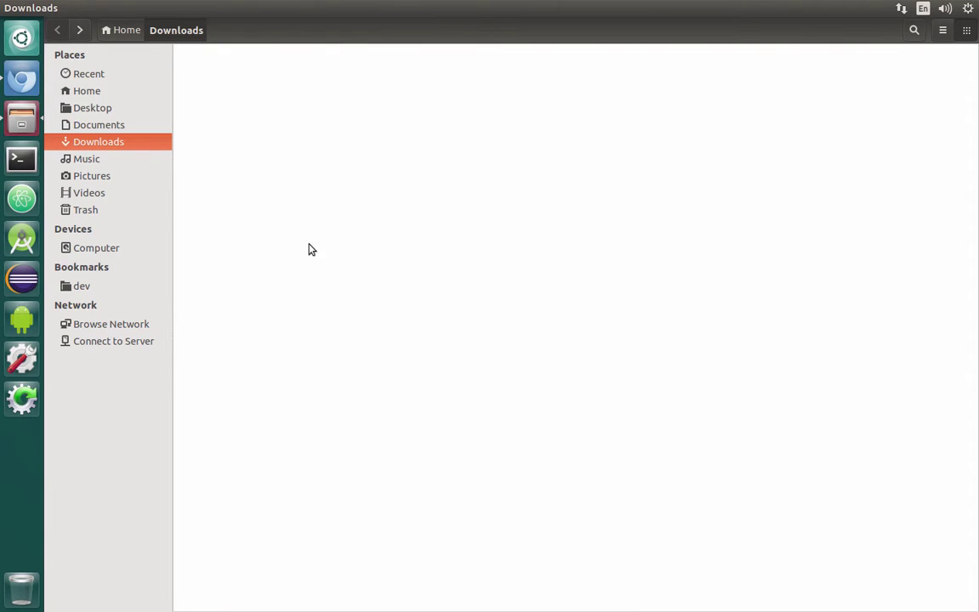
- Permanently empty the Trash and close the file manager
{"action": "right_click", "coordinate": [94, 215]}
{"action": "left_click", "coordinate": [190, 317]}
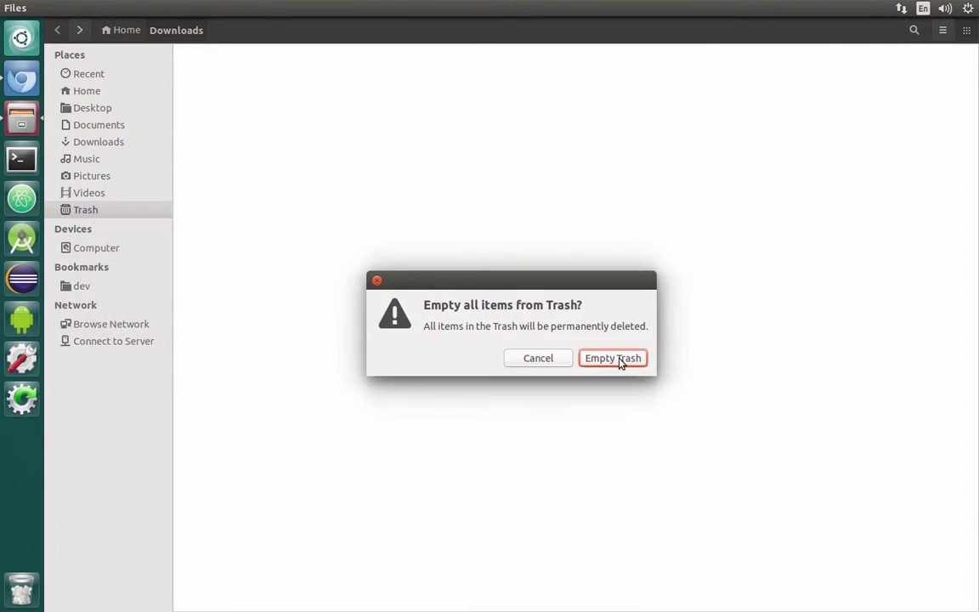
{"action": "left_click", "coordinate": [619, 358]}
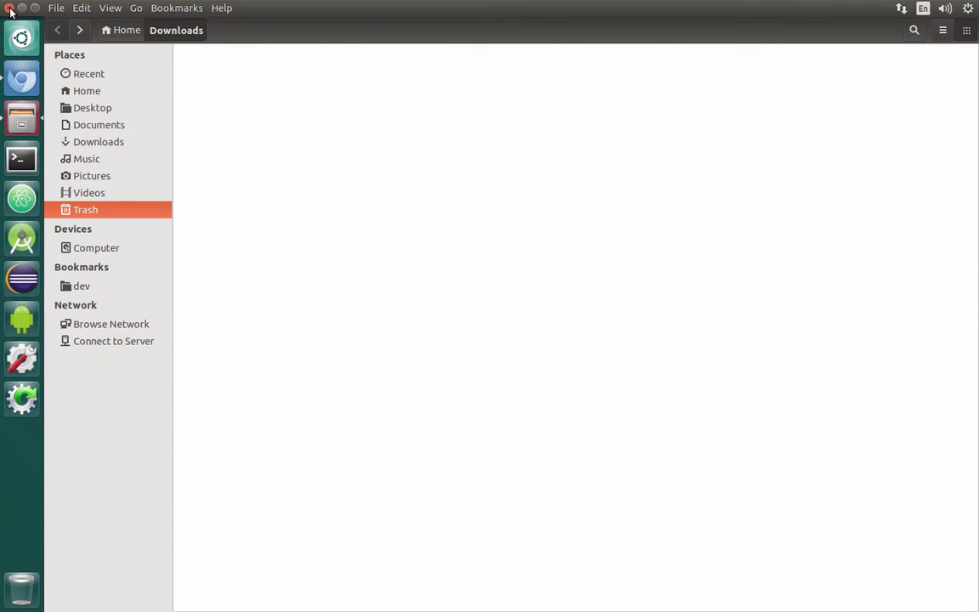
{"action": "left_click", "coordinate": [9, 8]}
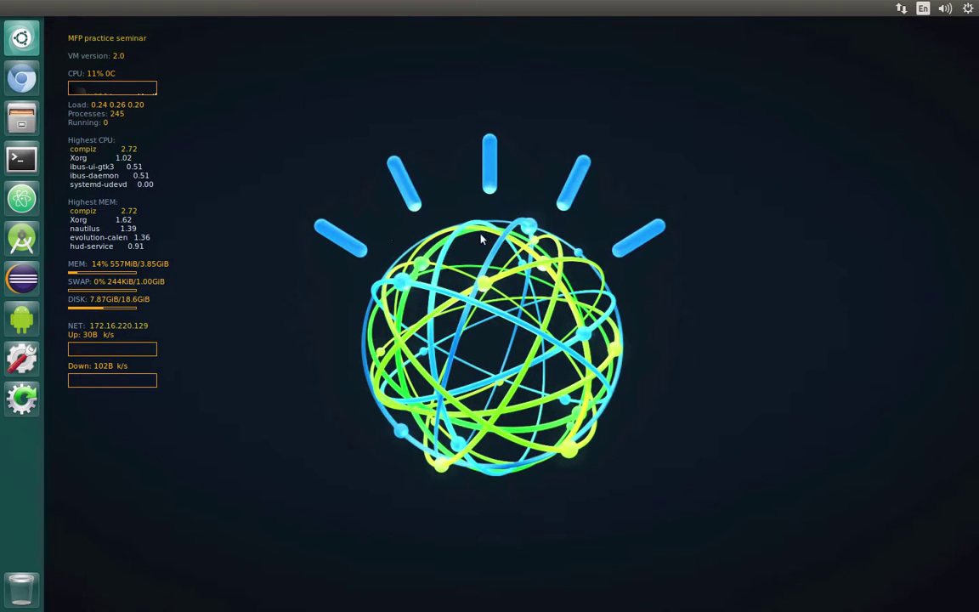
- Log out of the Ubuntu session and sign back in with the account password
{"action": "left_click", "coordinate": [969, 8]}
{"action": "mouse_move", "coordinate": [945, 8]}
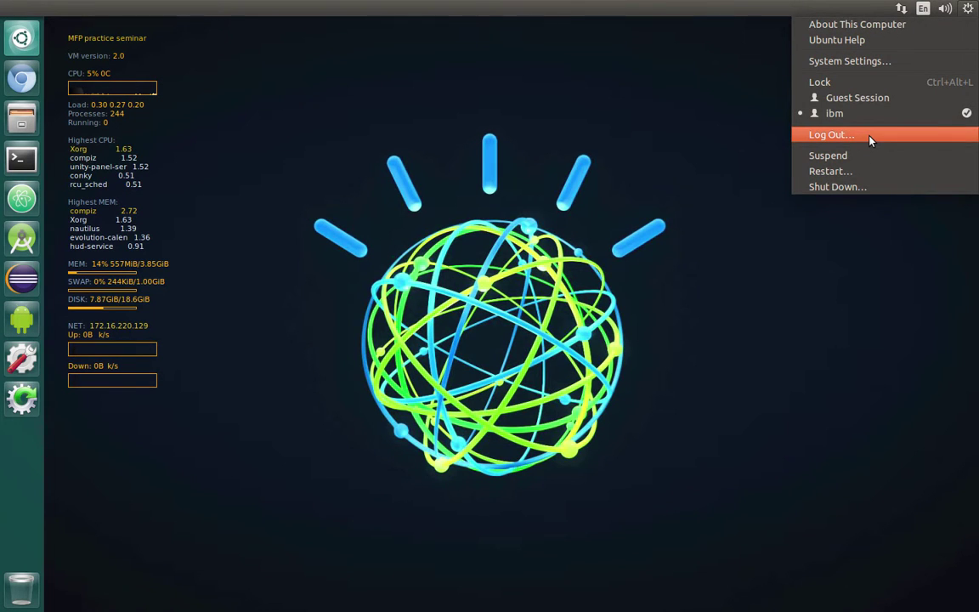
{"action": "left_click", "coordinate": [870, 140]}
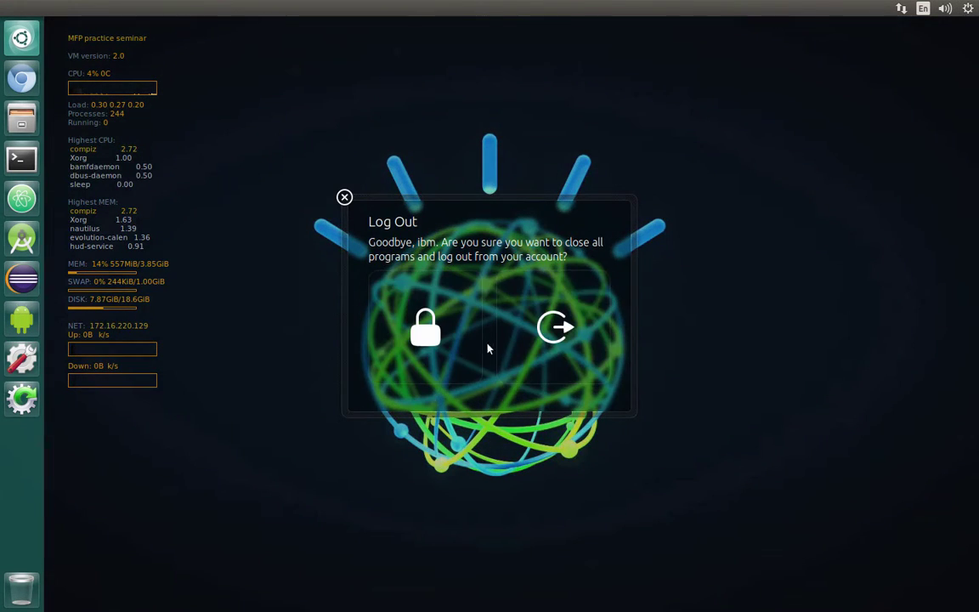
{"action": "left_click", "coordinate": [524, 322]}
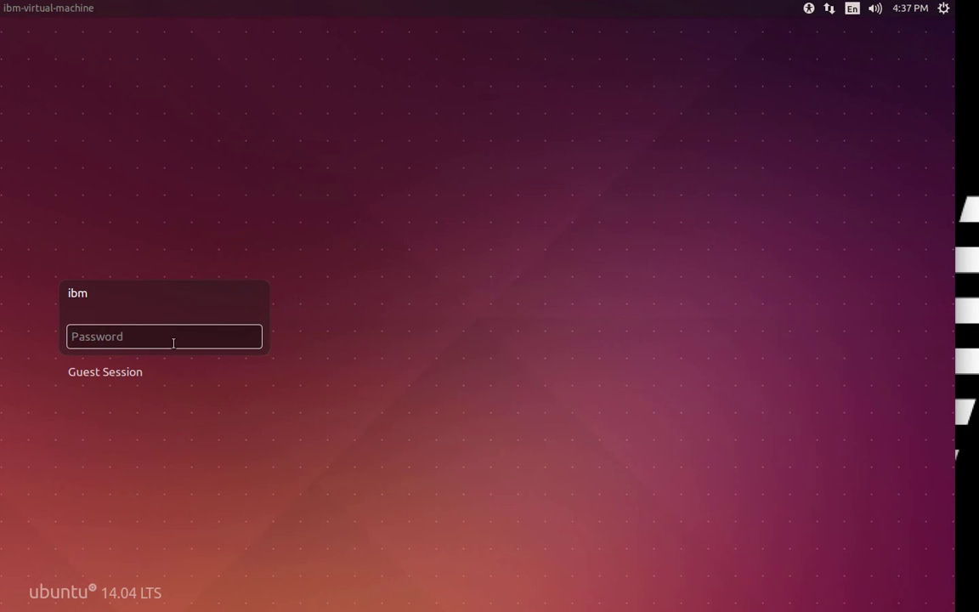
{"action": "type", "text": "********"}
{"action": "key", "text": "Return"}
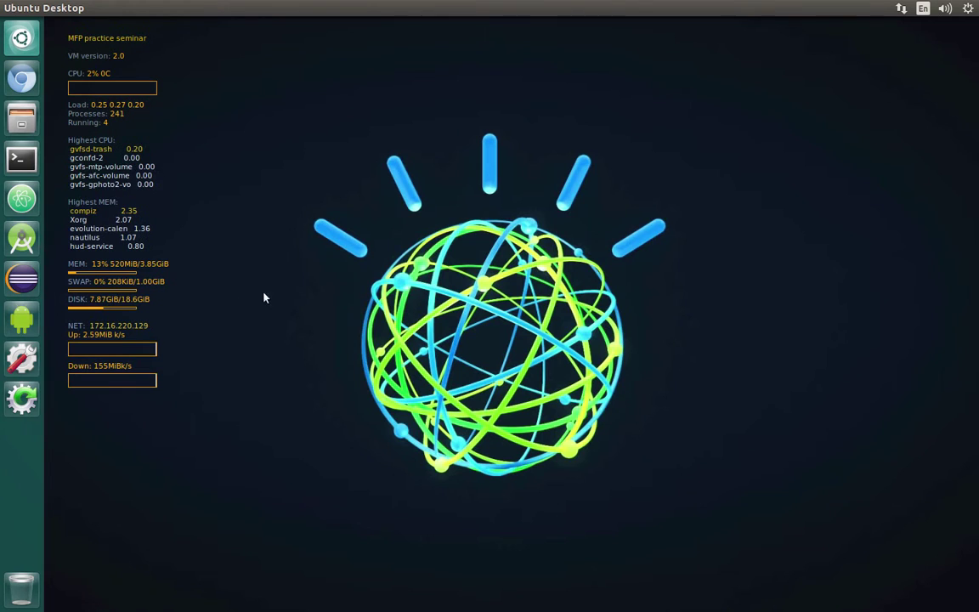
- Run mfp -version in a new terminal, confirm 7.1.0.00.20150807-0637, then close the window
{"action": "left_click", "coordinate": [22, 158]}
{"action": "left_click_drag", "start_coordinate": [290, 27], "coordinate": [518, 102]}
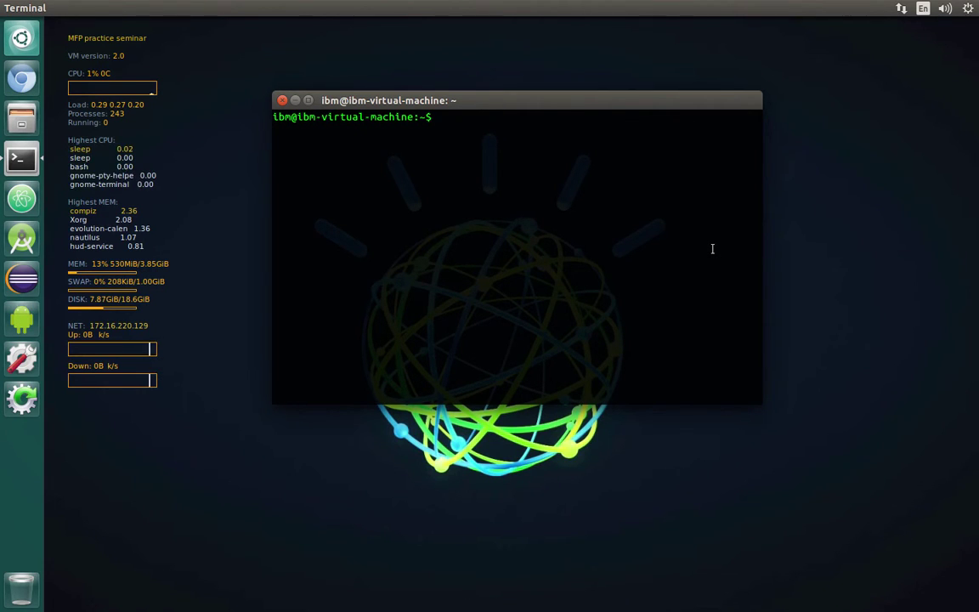
{"action": "type", "text": "mfp"}
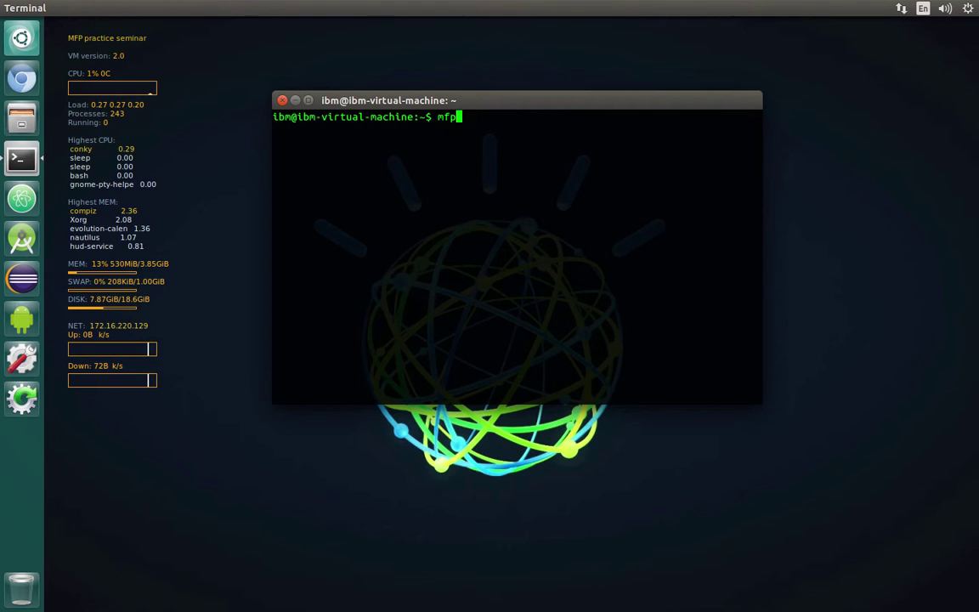
{"action": "type", "text": " -version"}
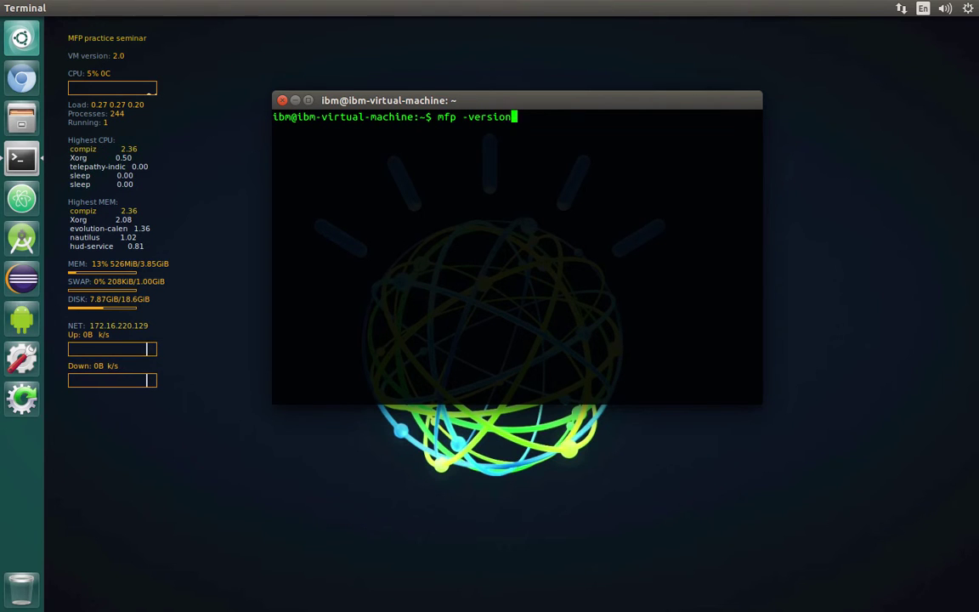
{"action": "key", "text": "Return"}
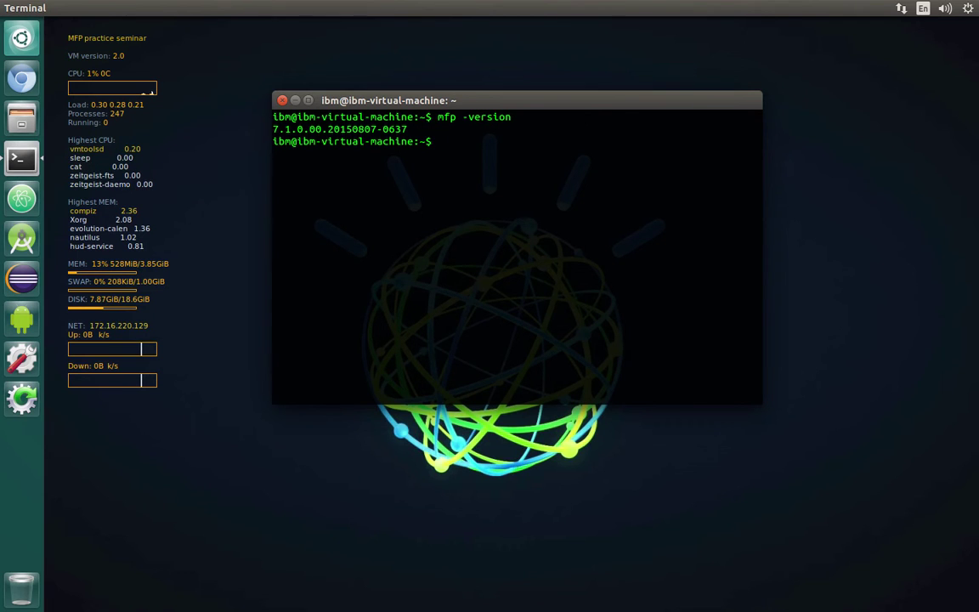
{"action": "left_click", "coordinate": [283, 102]}
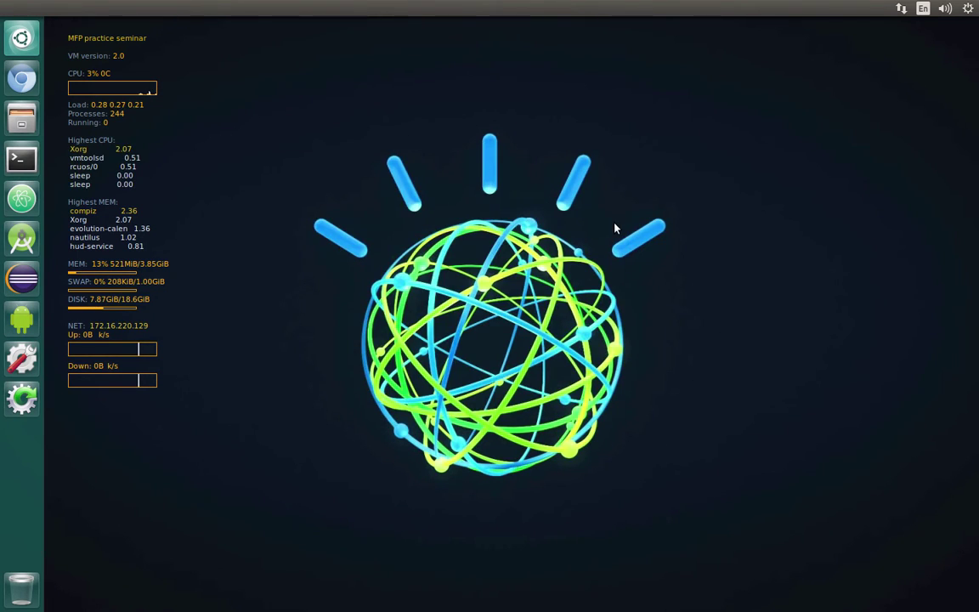